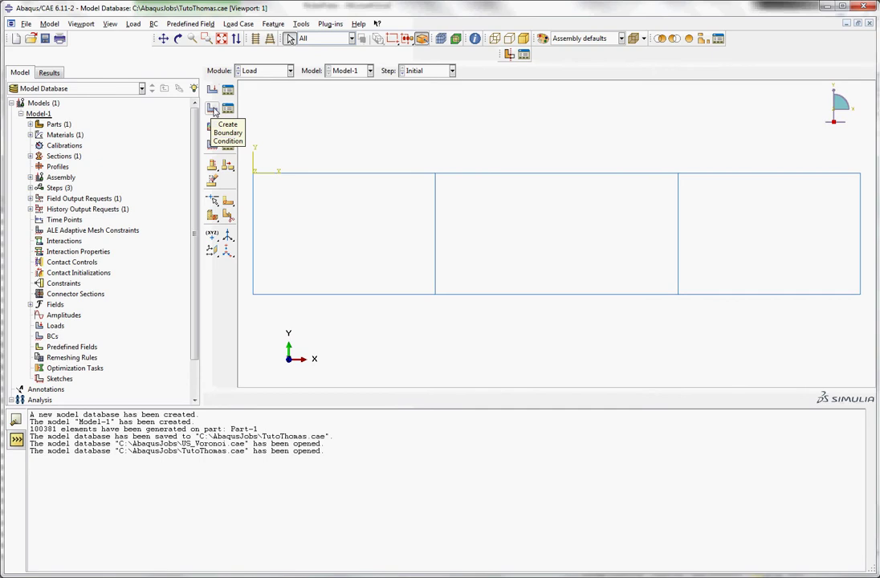
Create a mechanical Displacement/Rotation boundary condition named Pulse in the Pulse step for the plate's right-hand section.
{"action": "left_click", "coordinate": [213, 110]}
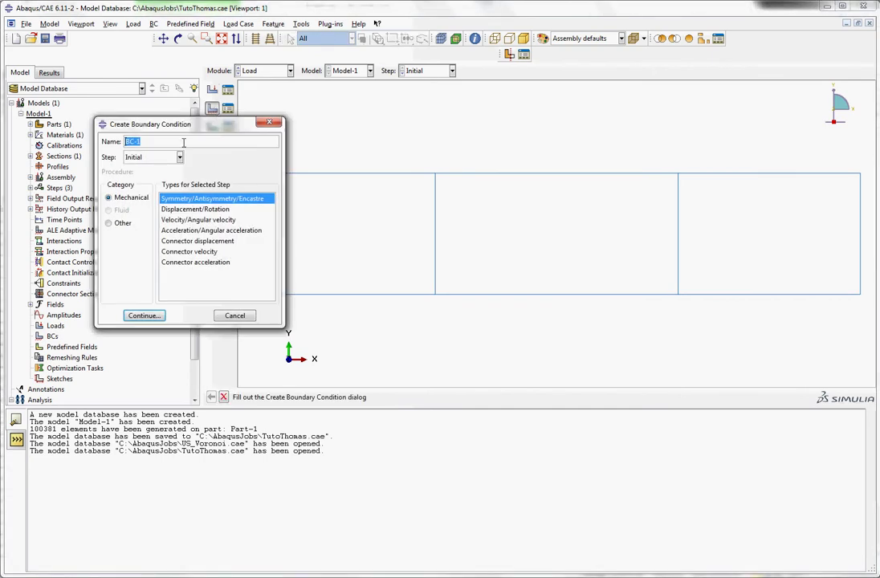
{"action": "type", "text": "Pulse"}
{"action": "left_click", "coordinate": [180, 157]}
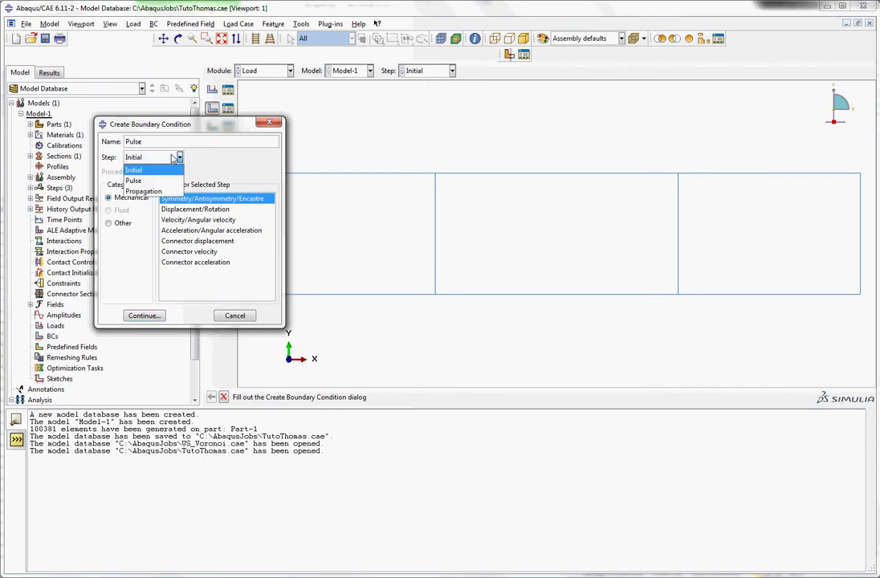
{"action": "left_click", "coordinate": [141, 181]}
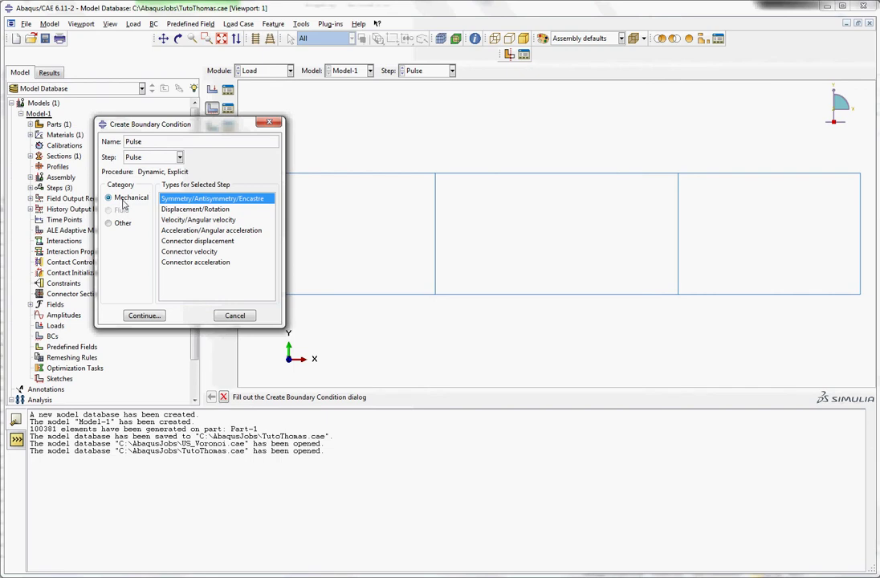
{"action": "left_click", "coordinate": [195, 209]}
{"action": "left_click", "coordinate": [138, 316]}
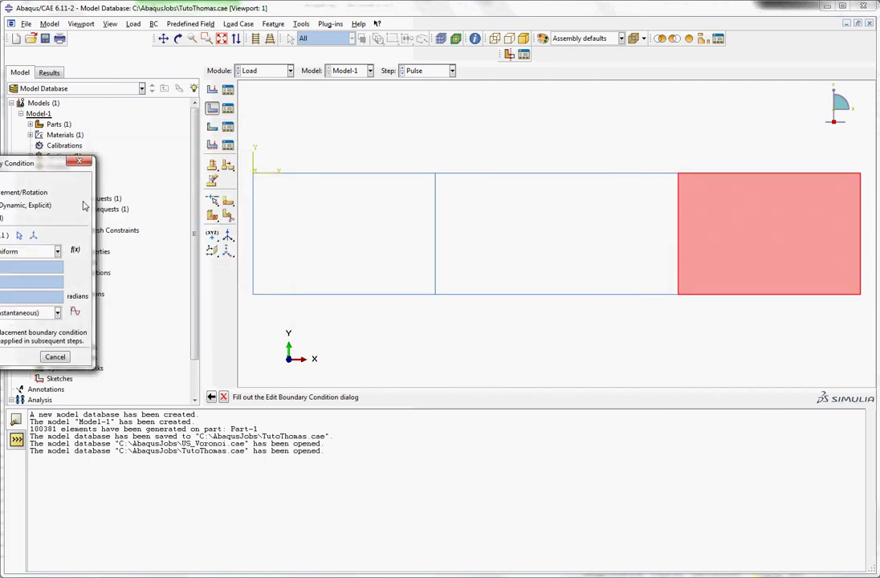
Enable the U2 displacement of the Pulse boundary condition and set it to -1e-7.
{"action": "left_click", "coordinate": [22, 254]}
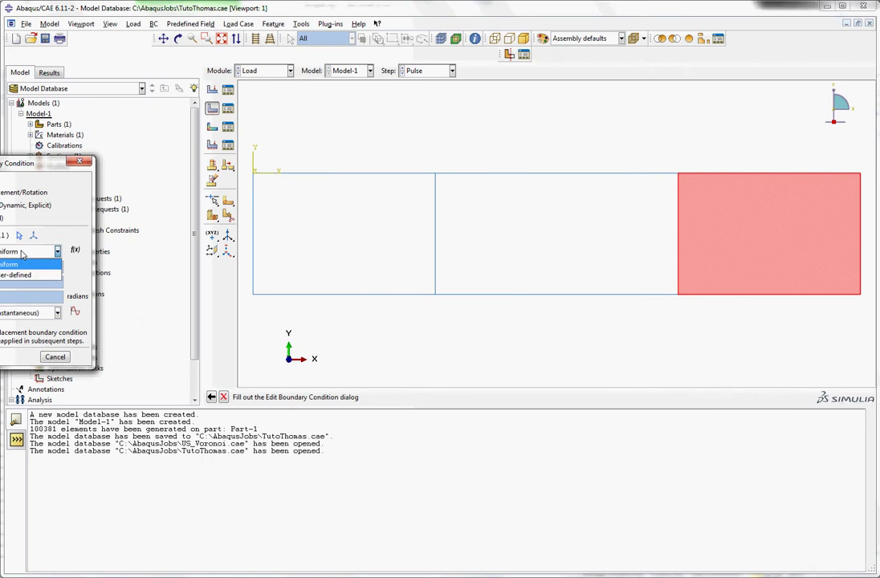
{"action": "left_click", "coordinate": [23, 254]}
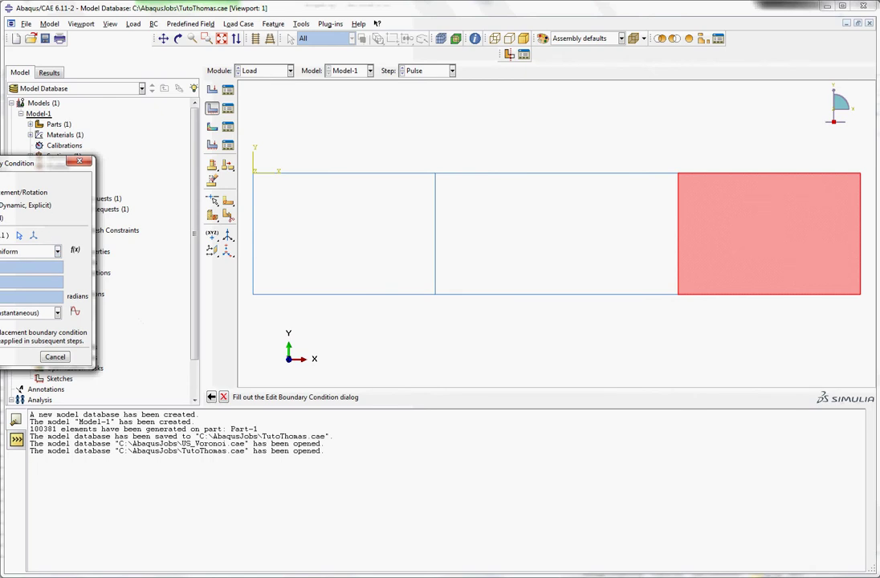
{"action": "left_click", "coordinate": [0, 281]}
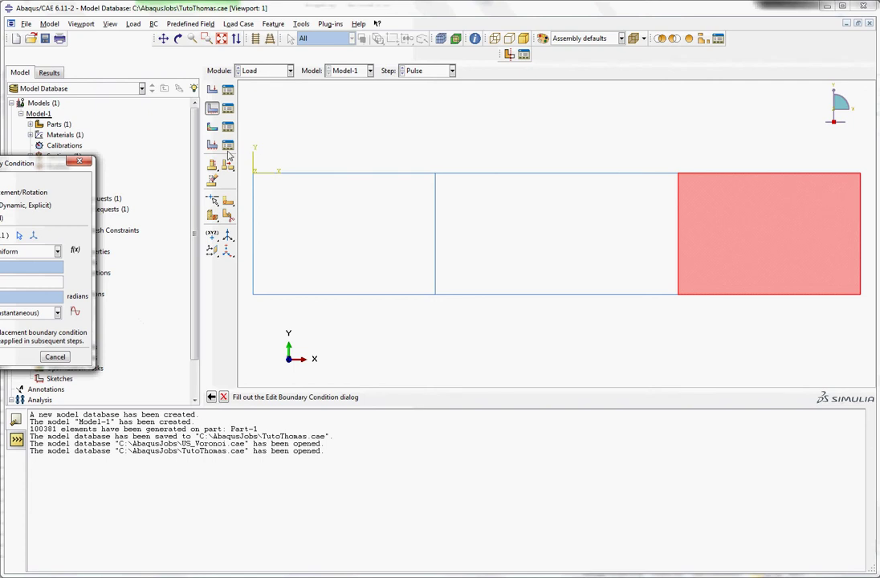
{"action": "left_click_drag", "start_coordinate": [21, 167], "coordinate": [132, 178]}
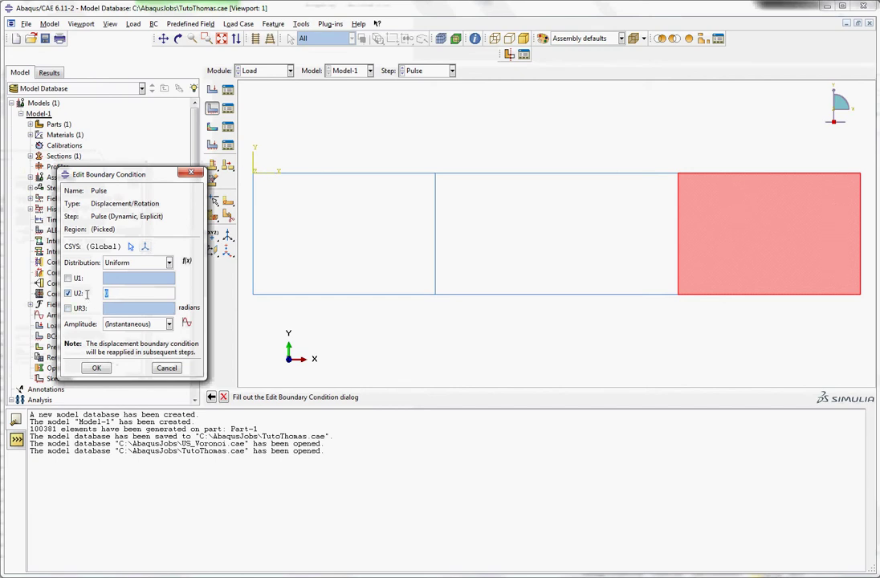
{"action": "type", "text": "-1e-"}
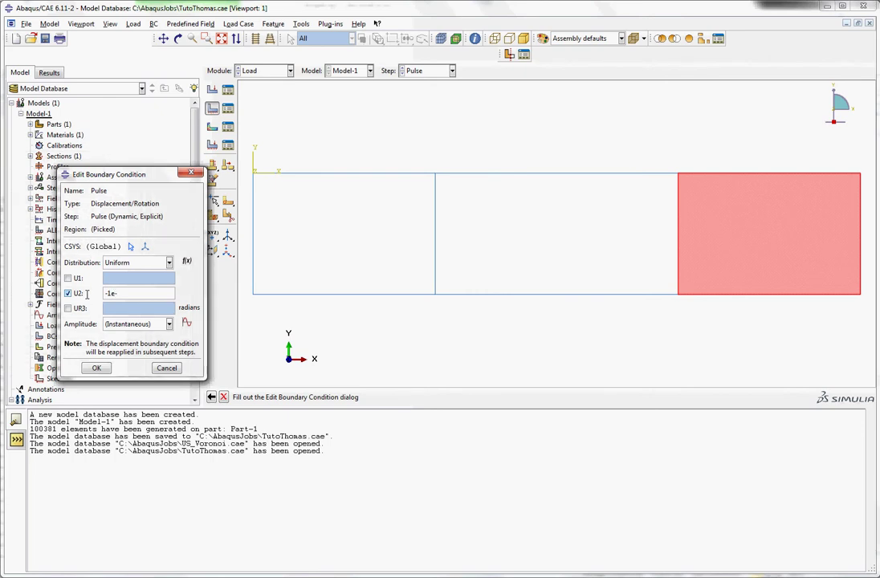
{"action": "type", "text": "7"}
{"action": "left_click", "coordinate": [169, 324]}
{"action": "left_click", "coordinate": [169, 324]}
Start a new analytical expression field for the boundary condition's distribution and name it Gauss.
{"action": "left_click", "coordinate": [170, 262]}
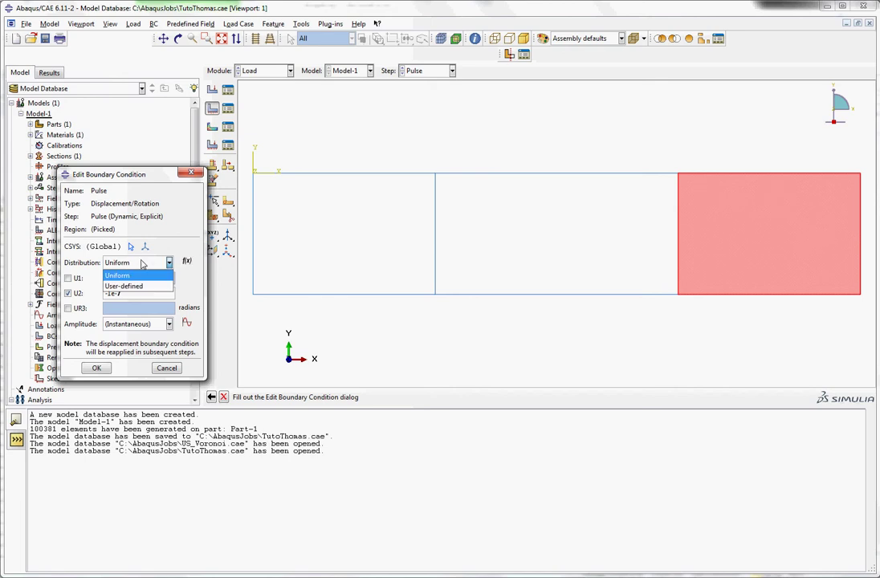
{"action": "left_click", "coordinate": [188, 265]}
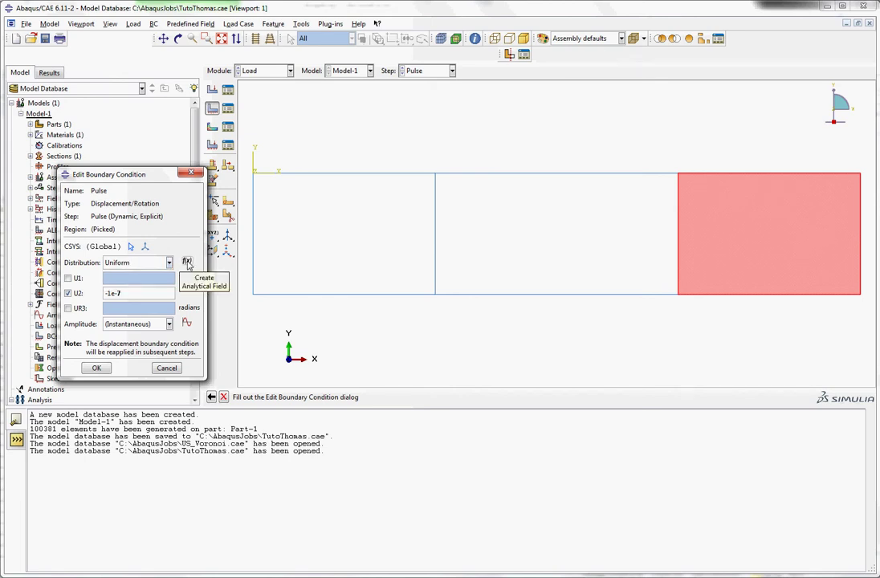
{"action": "left_click", "coordinate": [187, 262]}
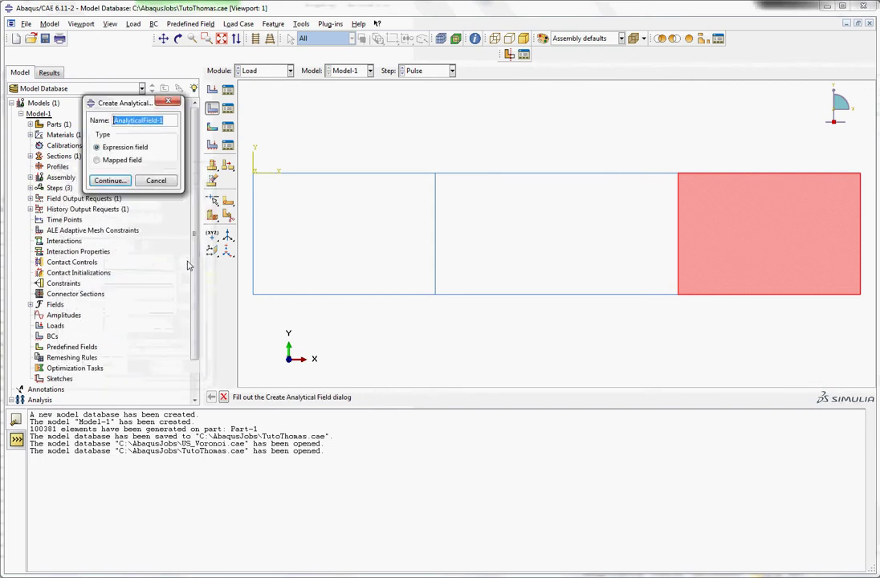
{"action": "left_click", "coordinate": [119, 180]}
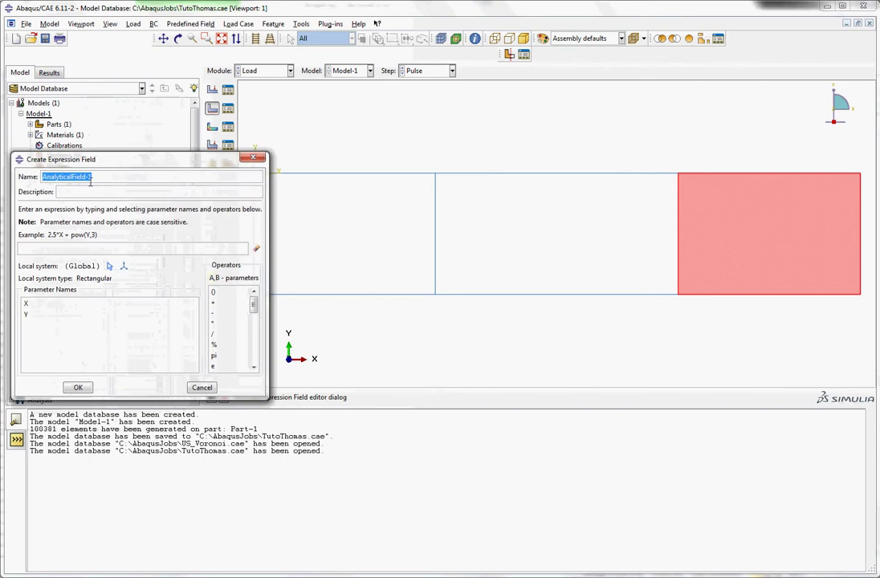
{"action": "type", "text": "Gauss"}
Enter the Gauss field expression 2*exp(-(X*X)/(2*0.5*0.5))/(0.5*sqrt(2*pi)).
{"action": "left_click", "coordinate": [91, 248]}
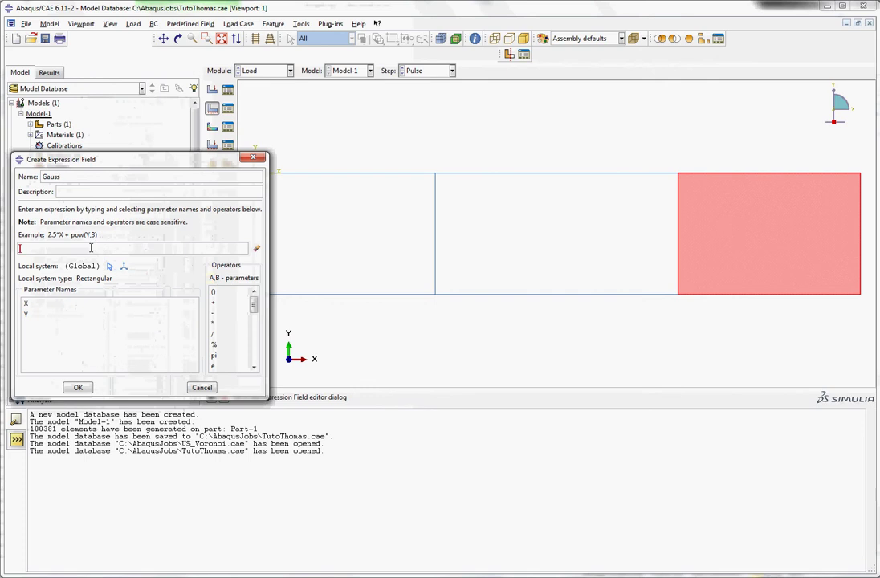
{"action": "type", "text": "2*e"}
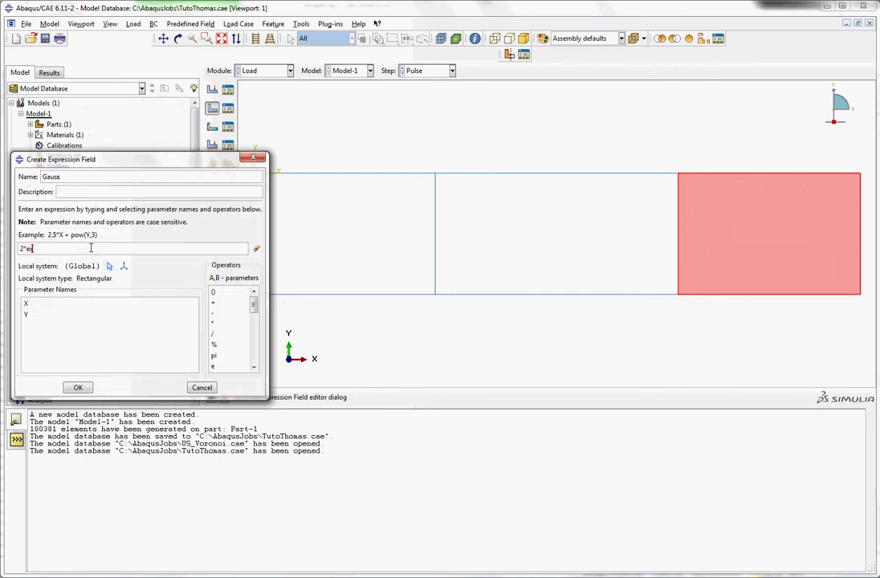
{"action": "type", "text": "xp("}
{"action": "type", "text": "("}
{"action": "type", "text": "-"}
{"action": "type", "text": "X"}
{"action": "type", "text": "*X)"}
{"action": "type", "text": "/("}
{"action": "type", "text": "2*0.5*0.)"}
{"action": "type", "text": "5"}
{"action": "type", "text": "/"}
{"action": "type", "text": "()"}
{"action": "key", "text": "Left"}
{"action": "type", "text": "0.5*()"}
{"action": "key", "text": "BackSpace"}
{"action": "type", "text": "sqrt()2*pi"}
{"action": "left_click", "coordinate": [91, 248]}
{"action": "type", "text": ")"}
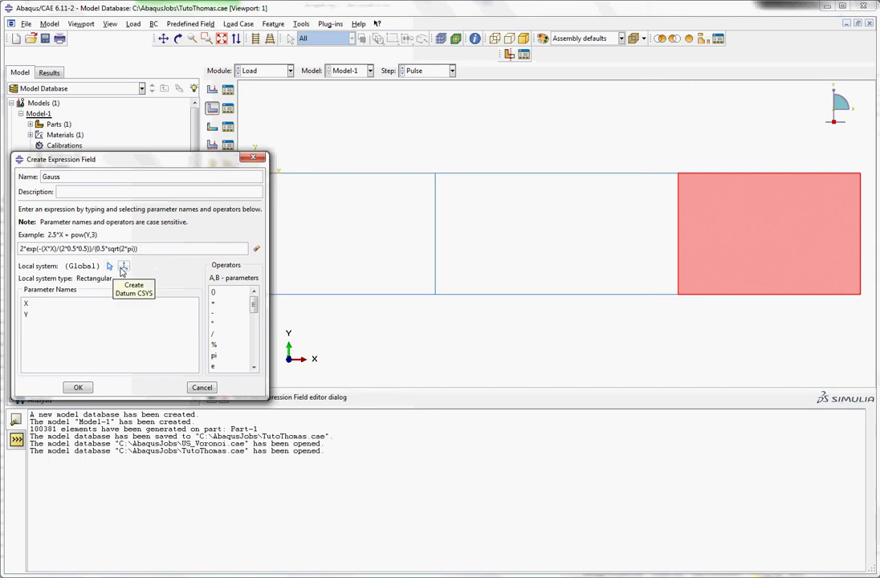
Create a rectangular datum CSYS with its origin at the middle section's upper edge midpoint, X axis along that edge, and 0,1 in the X-Y plane.
{"action": "left_click", "coordinate": [123, 268]}
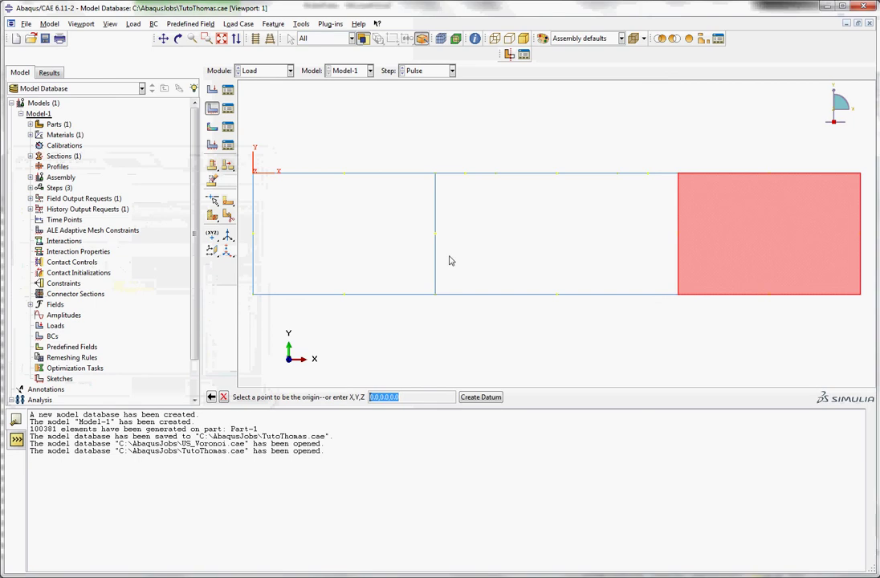
{"action": "left_click", "coordinate": [557, 173]}
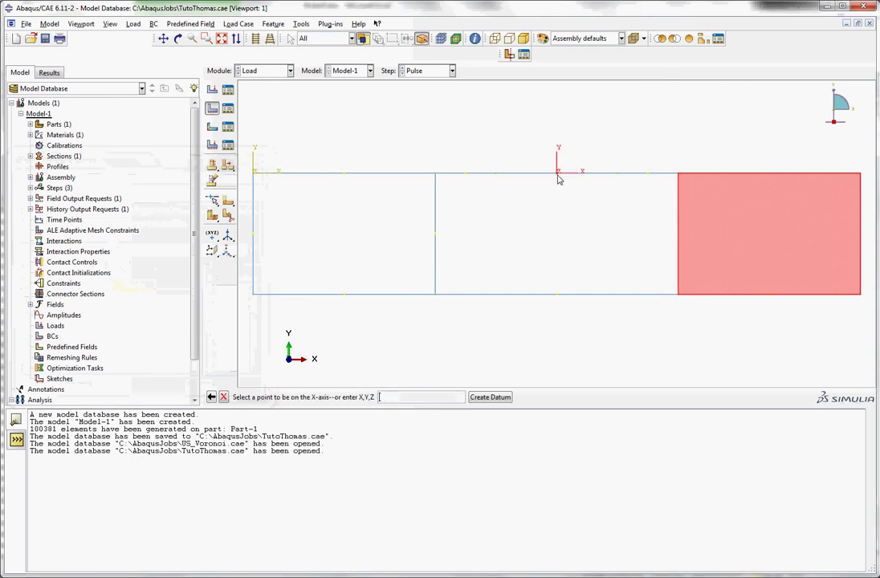
{"action": "left_click", "coordinate": [648, 174]}
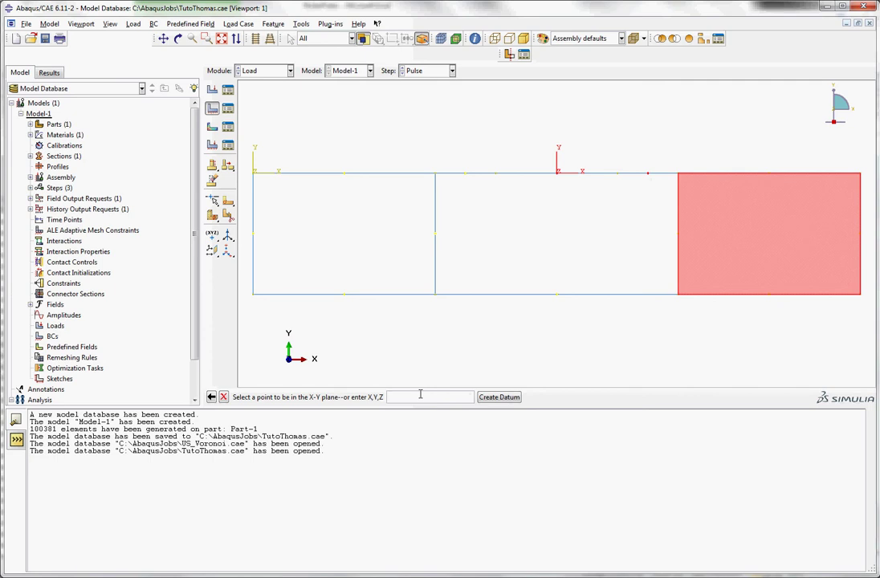
{"action": "type", "text": "0,1"}
{"action": "key", "text": "Return"}
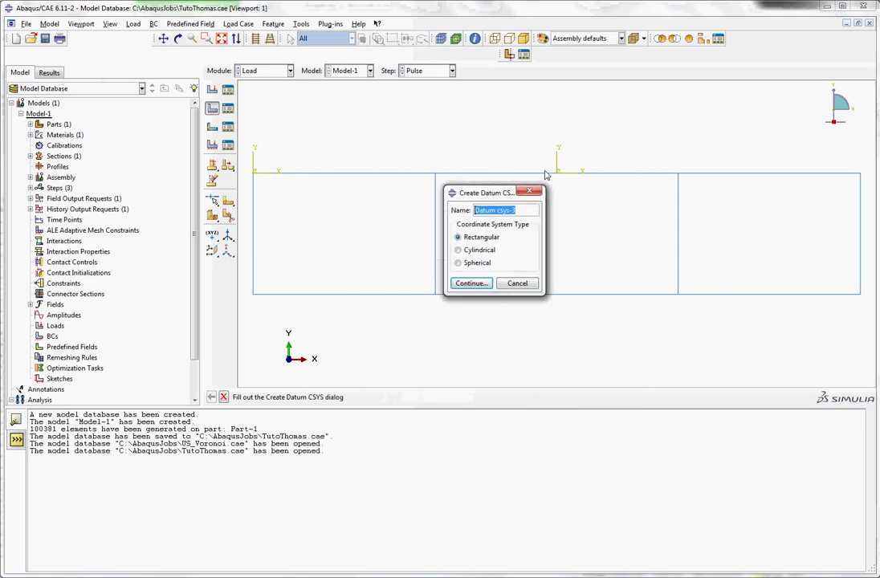
{"action": "left_click", "coordinate": [533, 289]}
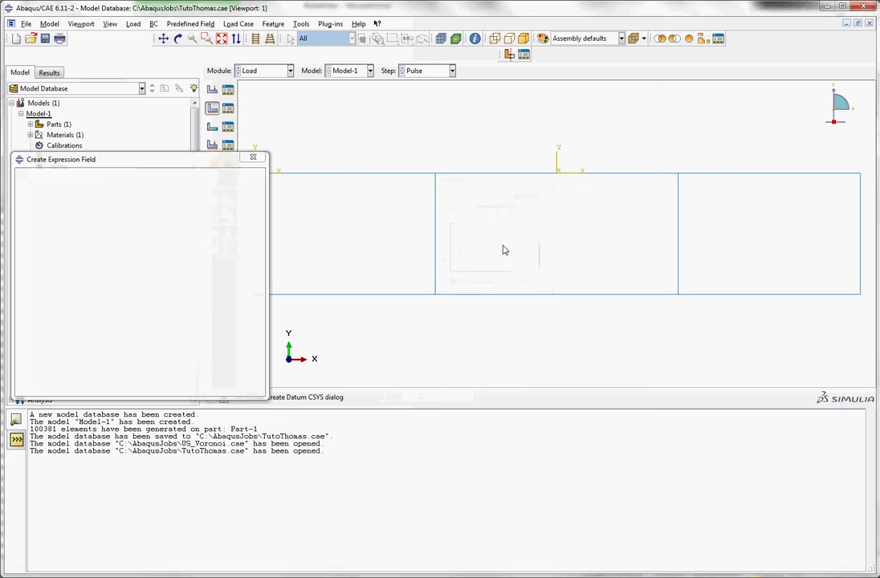
Assign the mid-edge datum CSYS as the Gauss field's local system and set the boundary condition's distribution to (A) Gauss.
{"action": "left_click_drag", "start_coordinate": [114, 166], "coordinate": [181, 154]}
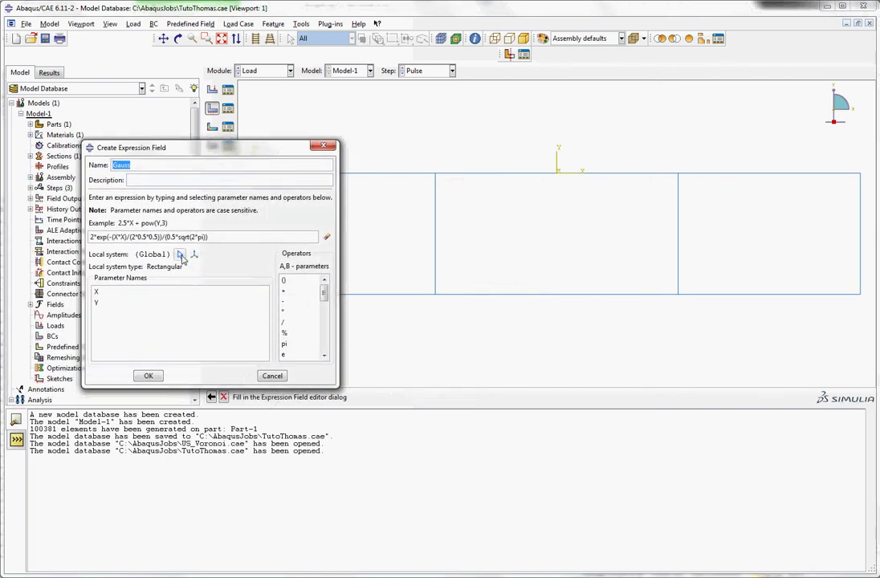
{"action": "left_click", "coordinate": [180, 255]}
{"action": "left_click", "coordinate": [554, 172]}
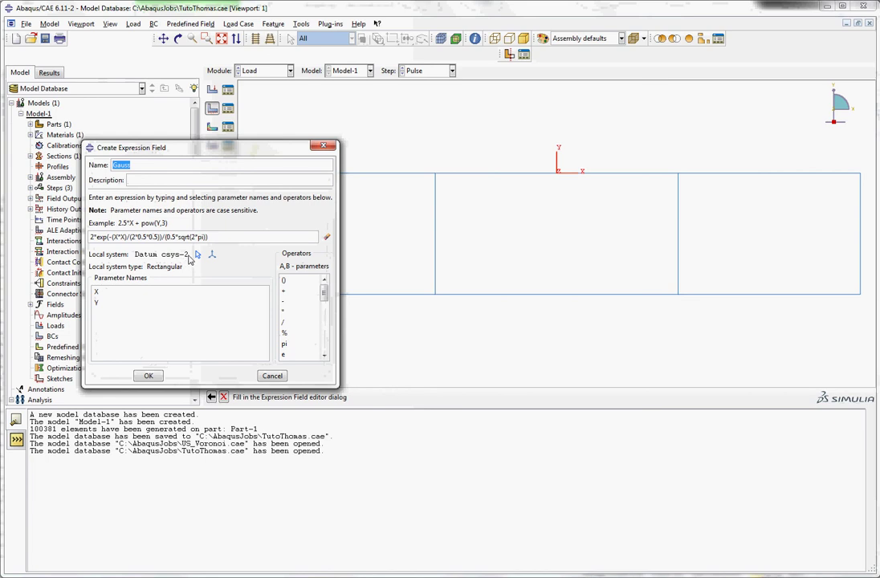
{"action": "left_click", "coordinate": [148, 375]}
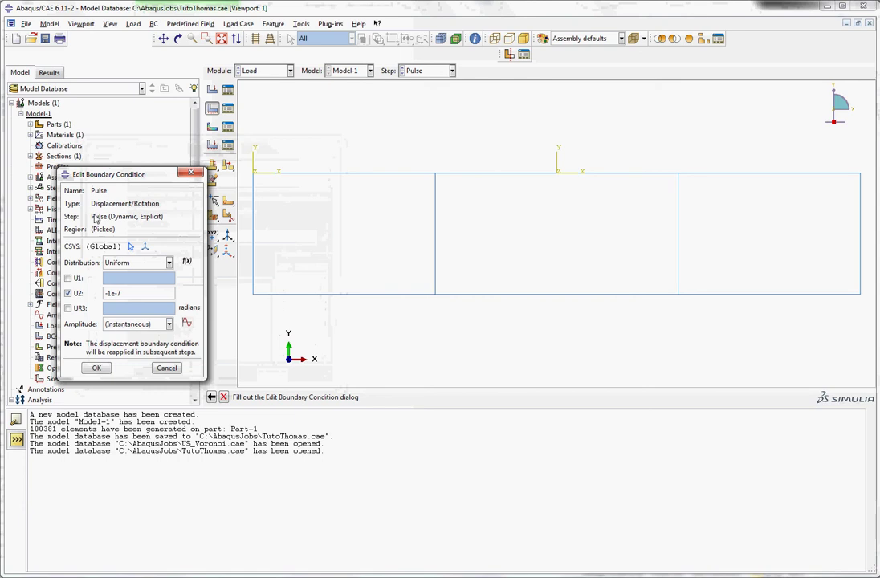
{"action": "left_click", "coordinate": [138, 263]}
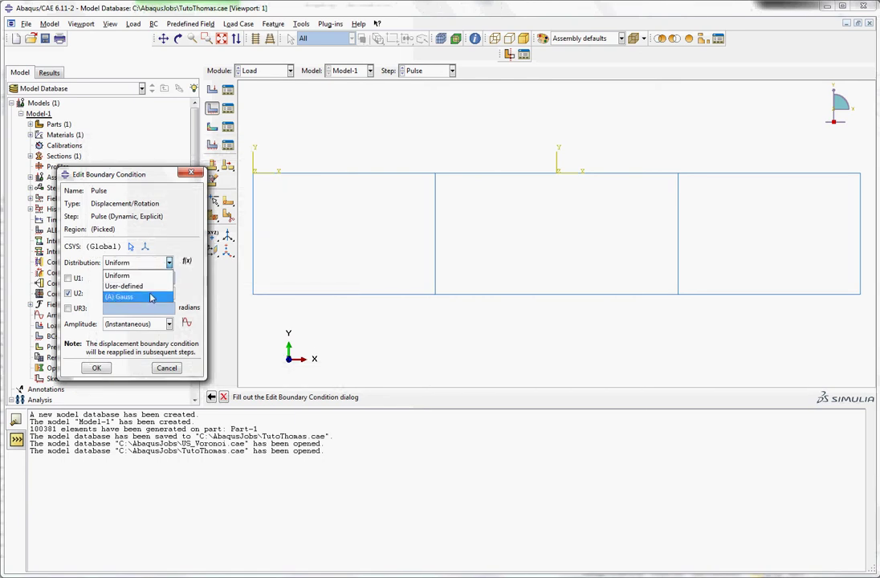
{"action": "left_click", "coordinate": [120, 297]}
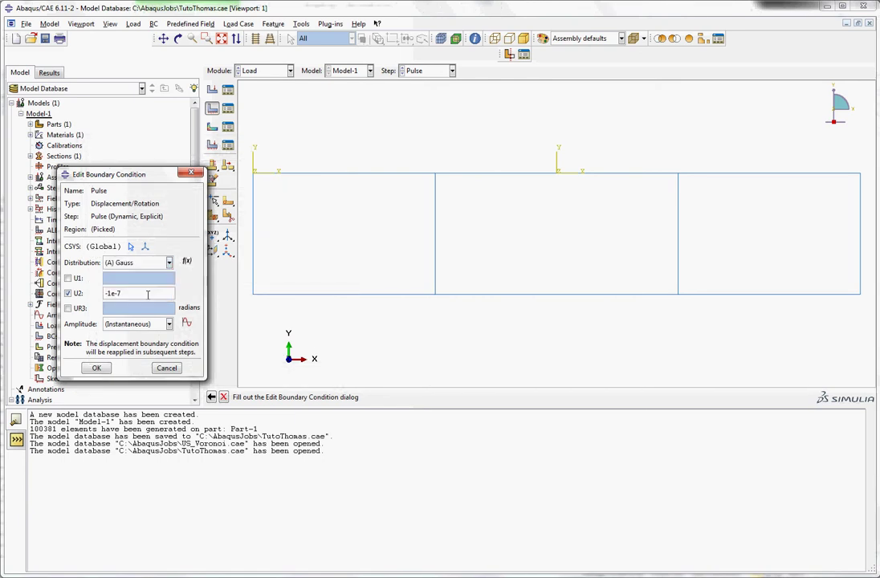
Create a tabular amplitude named Rickers250 for the Pulse boundary condition.
{"action": "left_click", "coordinate": [187, 324]}
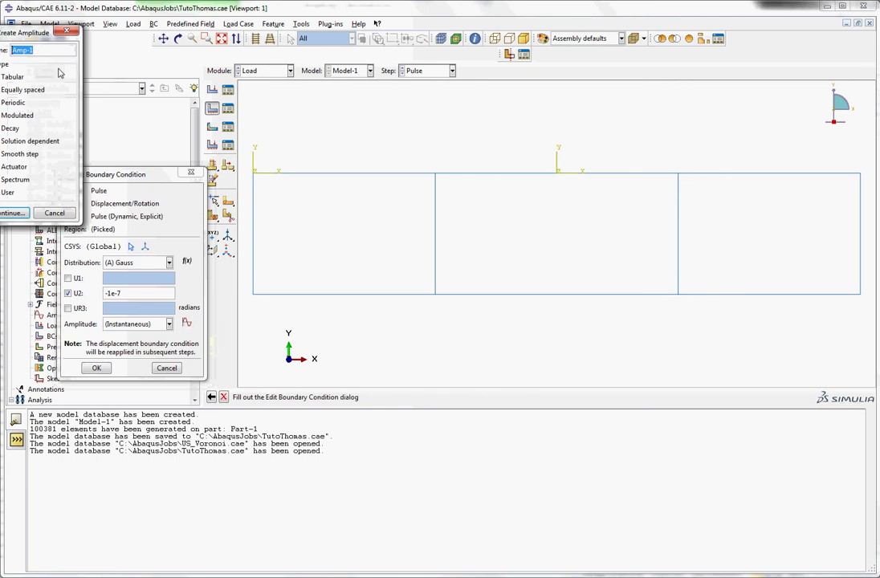
{"action": "type", "text": "Rickers250"}
{"action": "left_click_drag", "start_coordinate": [21, 36], "coordinate": [55, 35]}
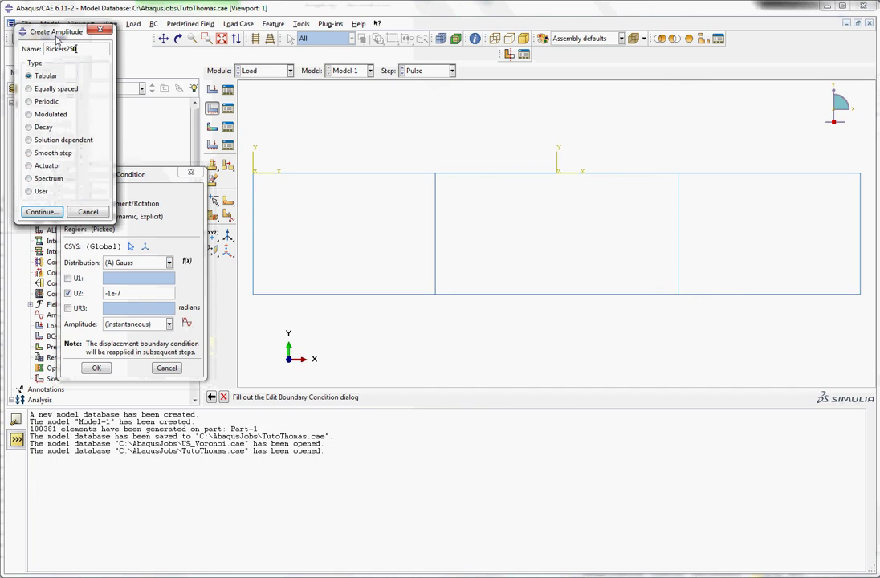
{"action": "left_click", "coordinate": [41, 212]}
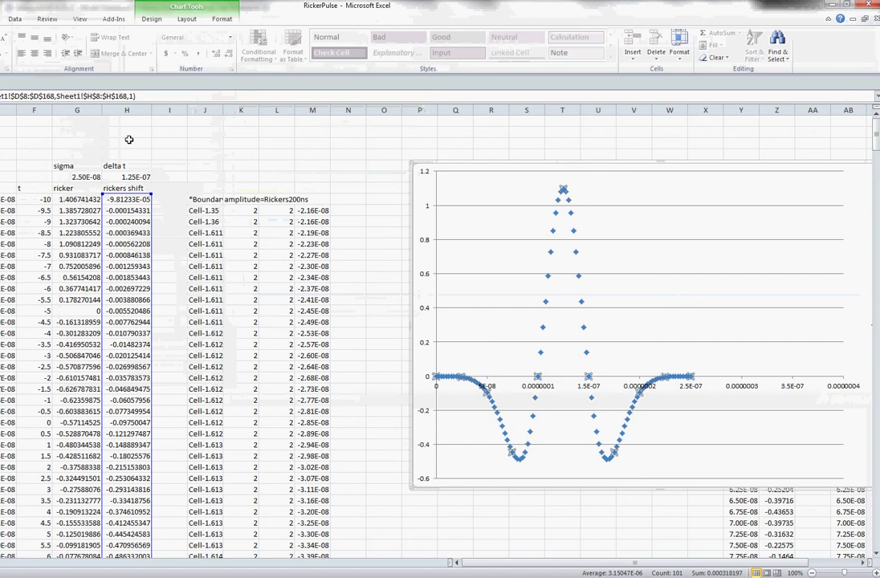
Copy the column of time values from the RickerPulse workbook in Excel into the Rickers250 Time/Frequency column in Abaqus/CAE.
{"action": "left_click", "coordinate": [2, 199]}
{"action": "key", "text": "ctrl+shift+Down"}
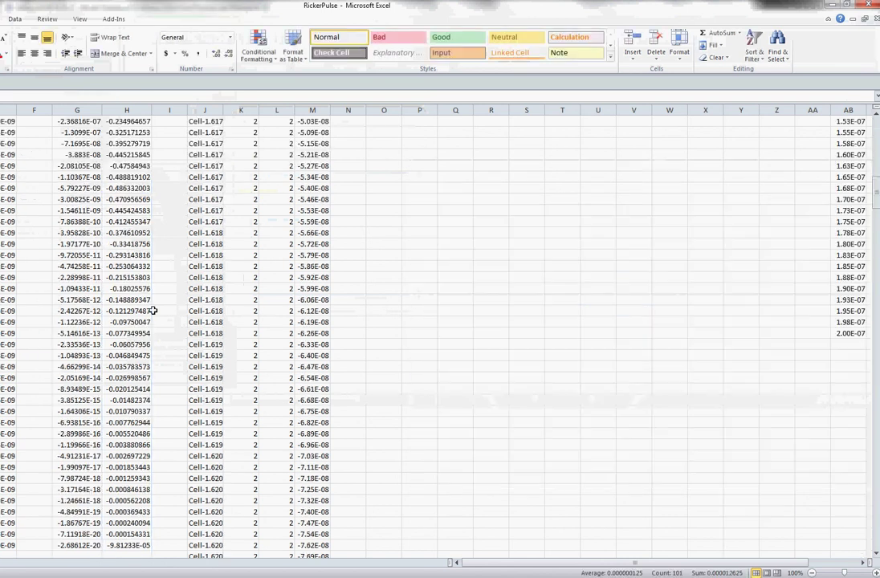
{"action": "key", "text": "alt+Tab"}
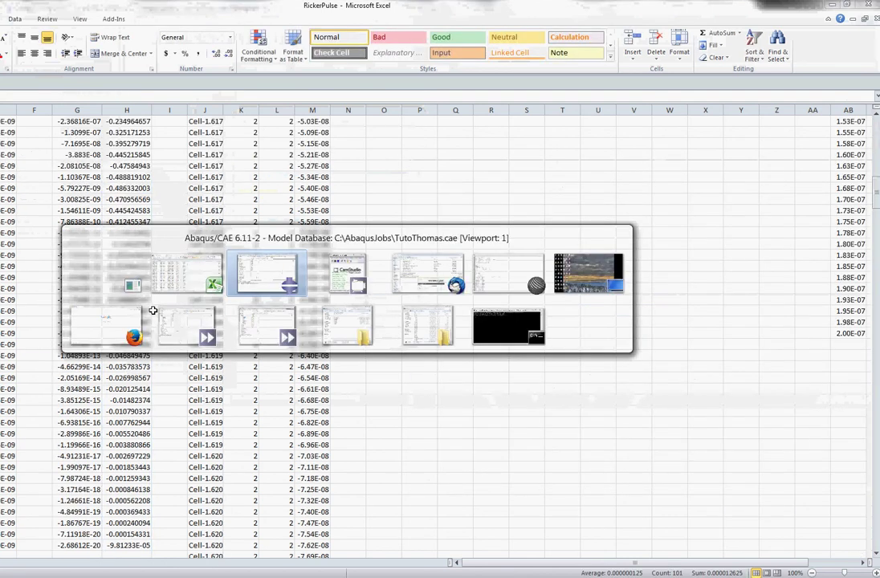
{"action": "left_click", "coordinate": [290, 240]}
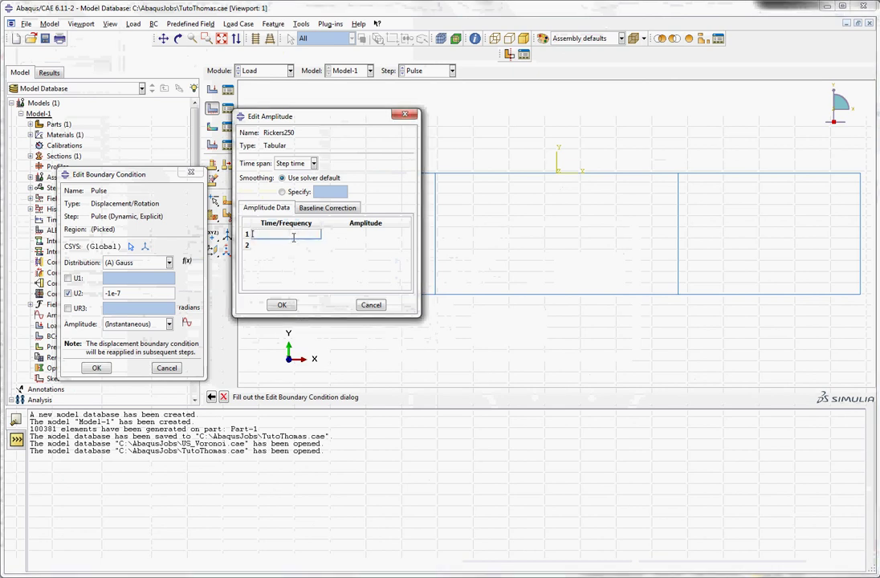
{"action": "key", "text": "ctrl+v"}
Switch to the RickerPulse workbook in Excel and copy all values of the rickers shift column from its first data cell down.
{"action": "key", "text": "alt+Tab"}
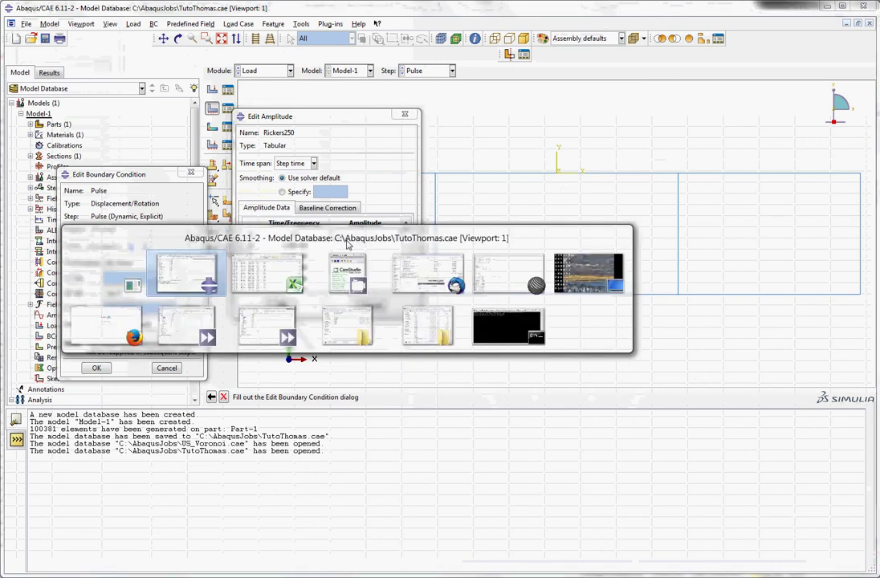
{"action": "key", "text": "alt+Tab"}
{"action": "key", "text": "alt+Tab"}
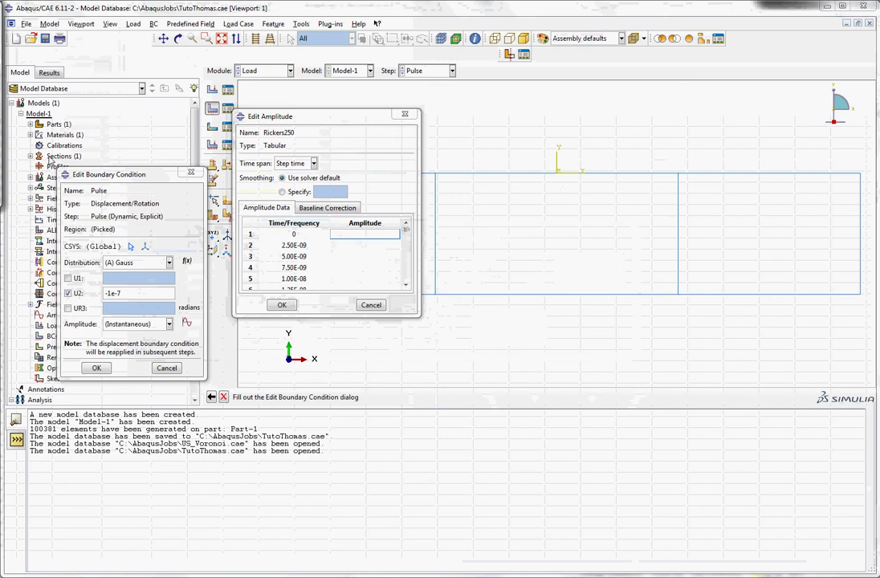
{"action": "key", "text": "alt+Tab"}
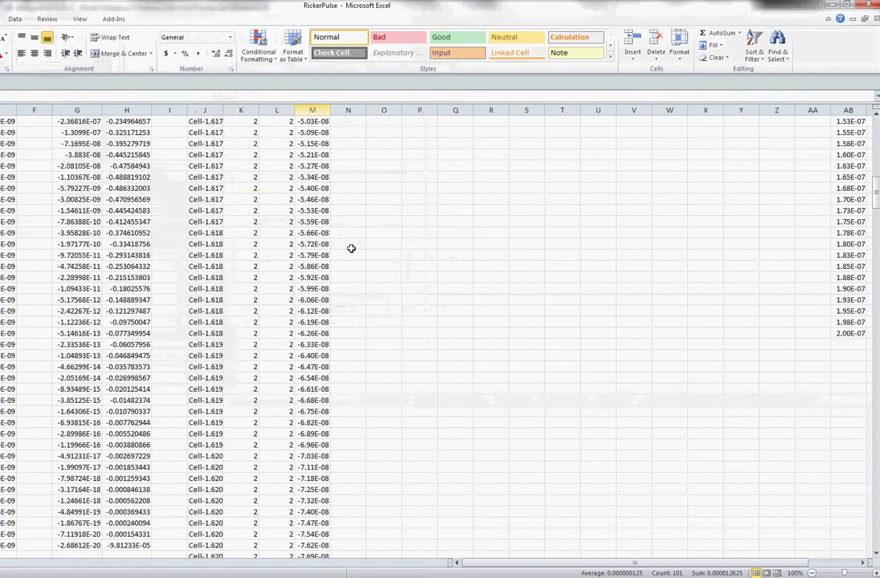
{"action": "scroll", "coordinate": [351, 249], "scroll_direction": "up", "scroll_amount": 20}
{"action": "left_click", "coordinate": [113, 131]}
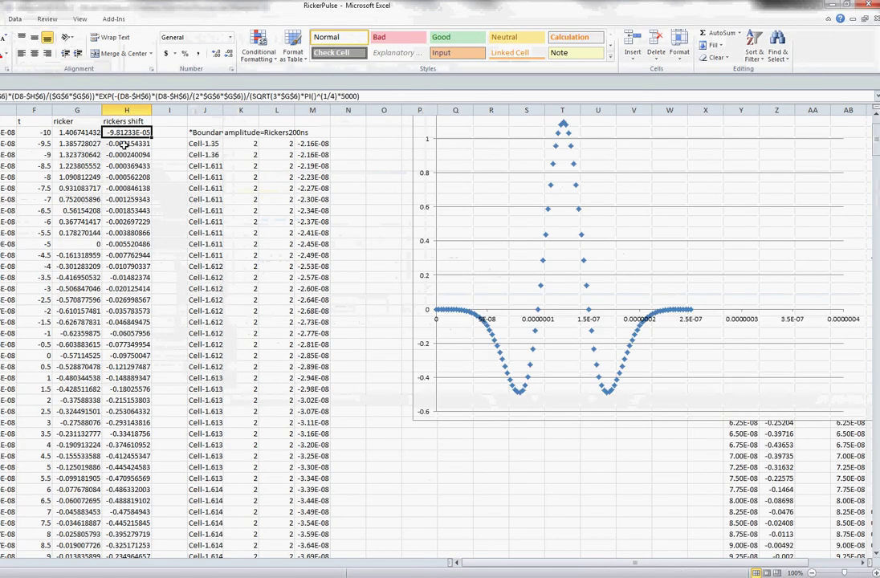
{"action": "left_click", "coordinate": [555, 147]}
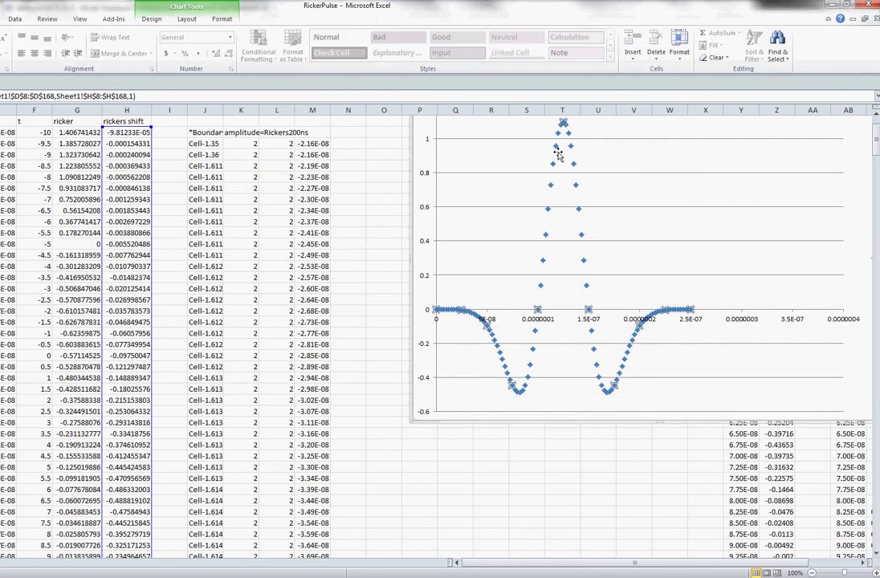
{"action": "left_click", "coordinate": [124, 130]}
{"action": "key", "text": "ctrl+shift+Down"}
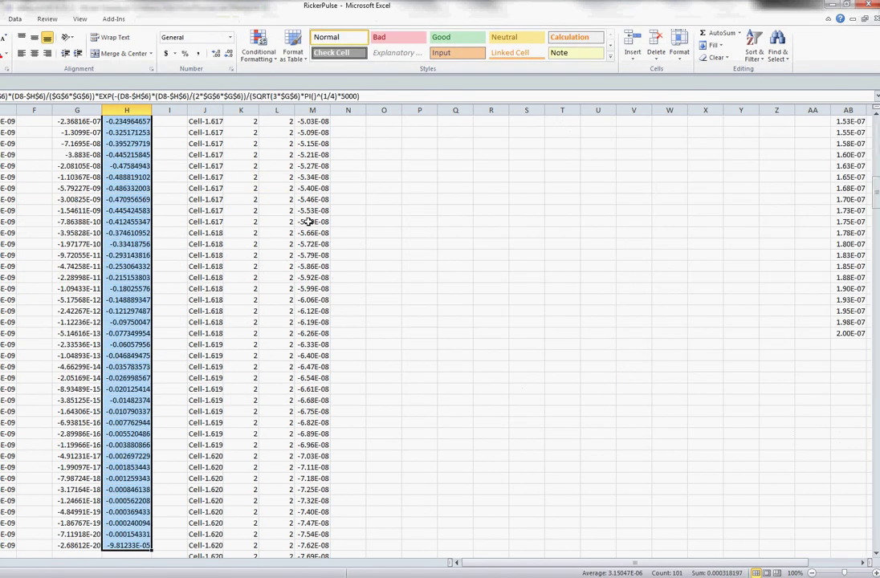
Paste the copied rickers shift values into the Rickers250 Amplitude column in Abaqus/CAE and confirm the amplitude.
{"action": "key", "text": "alt+Tab"}
{"action": "key", "text": "alt+Tab"}
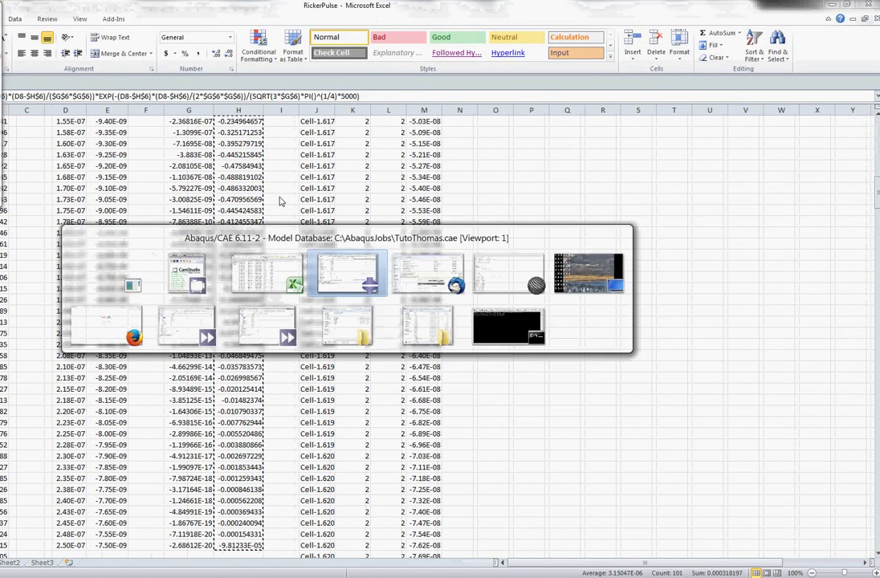
{"action": "left_click", "coordinate": [366, 234]}
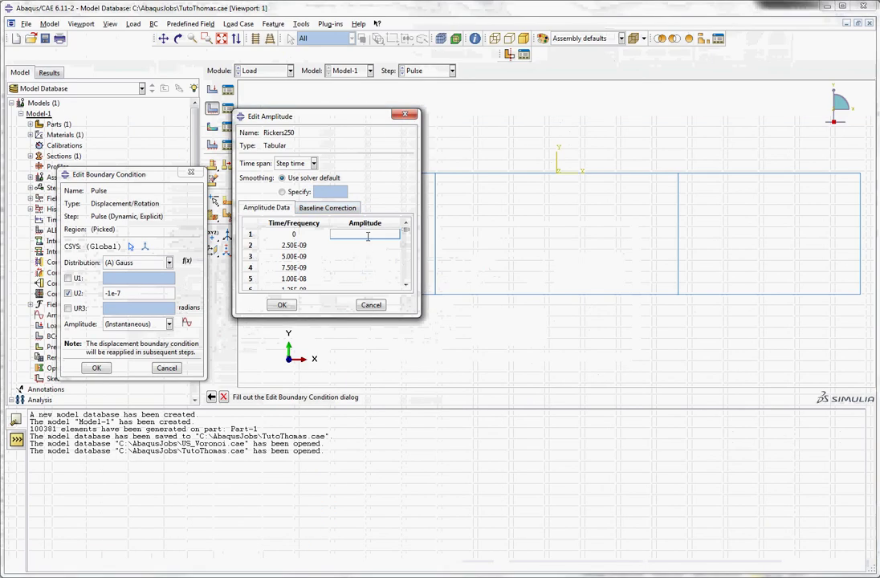
{"action": "key", "text": "ctrl+v"}
{"action": "left_click", "coordinate": [282, 305]}
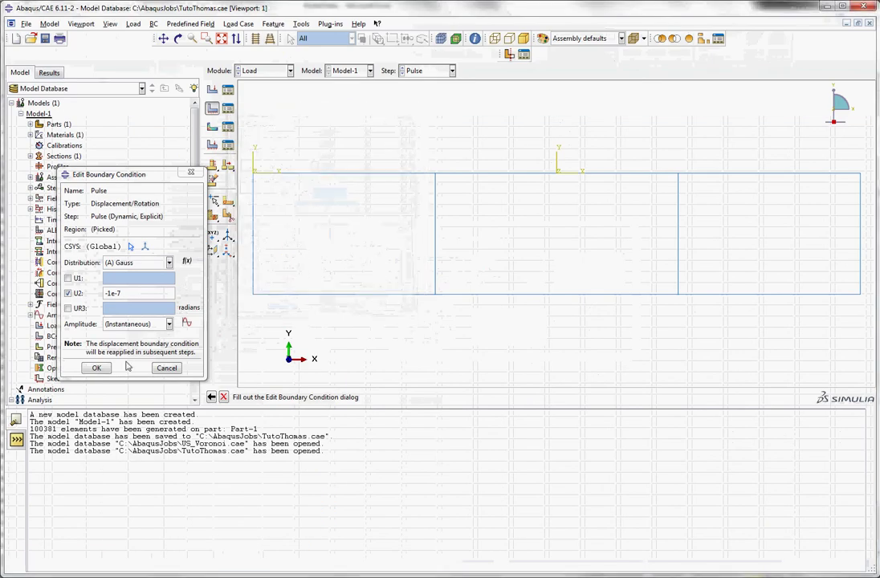
Assign the Rickers250 amplitude to the Pulse boundary condition and confirm its definition.
{"action": "left_click", "coordinate": [94, 367]}
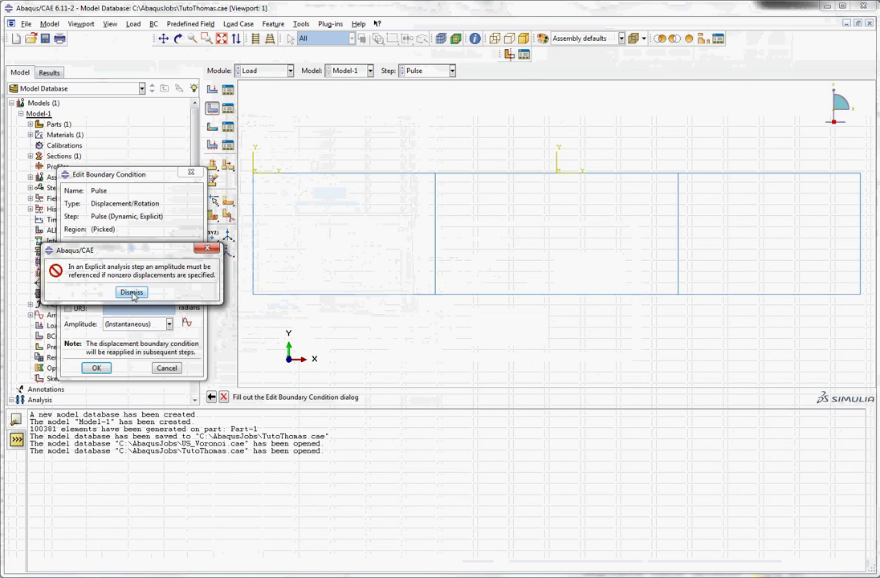
{"action": "left_click", "coordinate": [132, 292]}
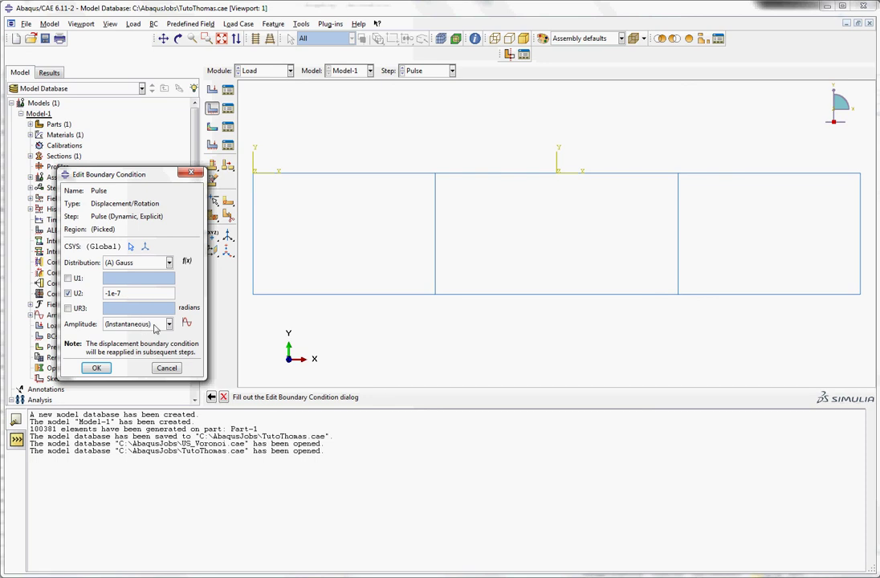
{"action": "left_click", "coordinate": [147, 325]}
{"action": "left_click", "coordinate": [143, 348]}
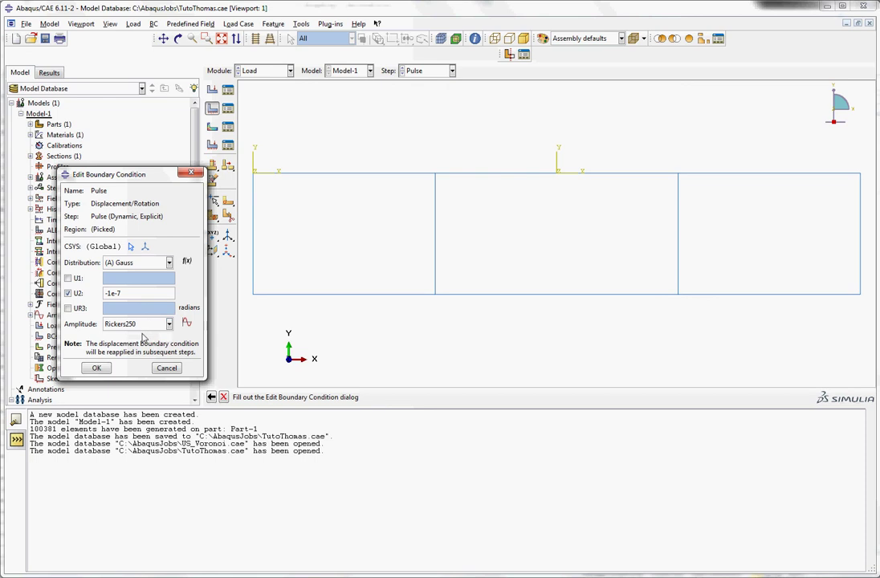
{"action": "left_click", "coordinate": [97, 367]}
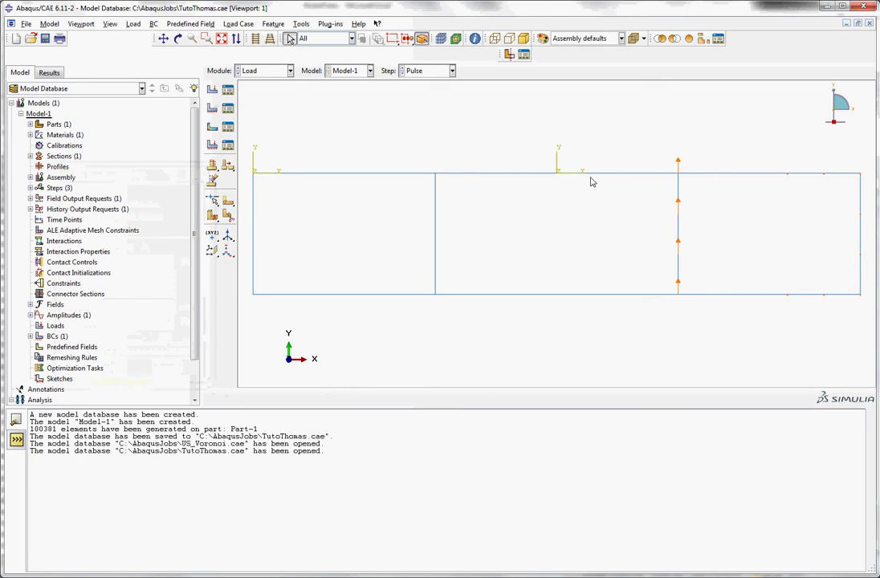
Edit the Pulse boundary condition's region to the short edge segment centred on the middle section's upper edge.
{"action": "left_click", "coordinate": [230, 106]}
{"action": "left_click_drag", "start_coordinate": [169, 178], "coordinate": [246, 154]}
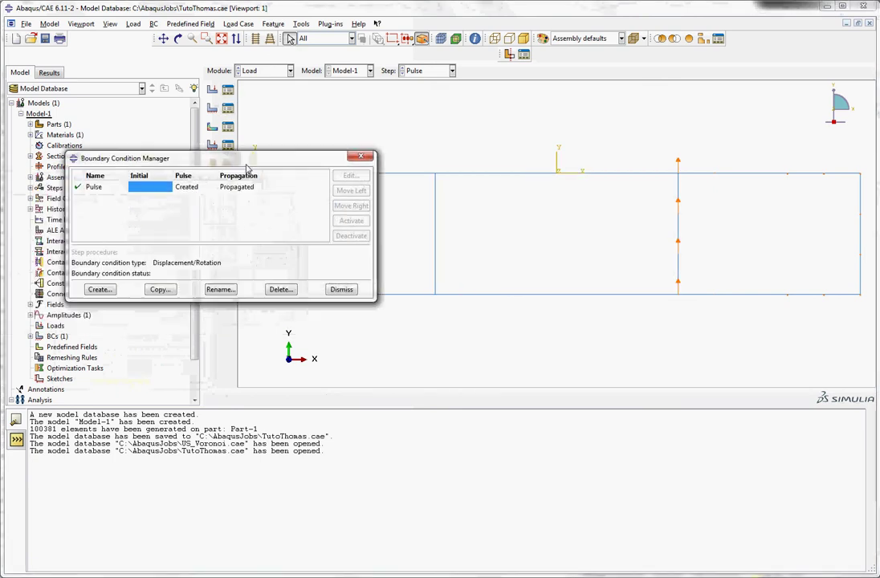
{"action": "left_click", "coordinate": [193, 186]}
{"action": "left_click", "coordinate": [350, 176]}
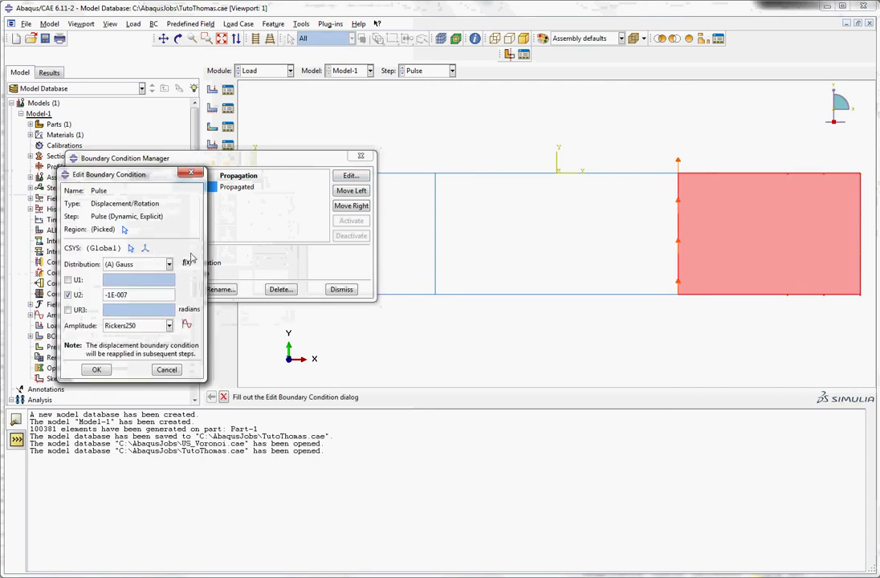
{"action": "left_click", "coordinate": [124, 231]}
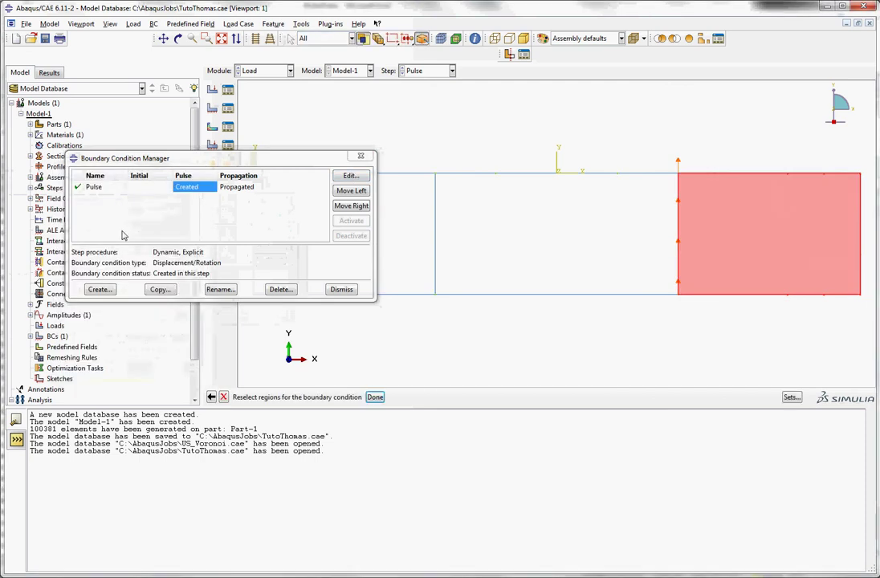
{"action": "left_click", "coordinate": [560, 175]}
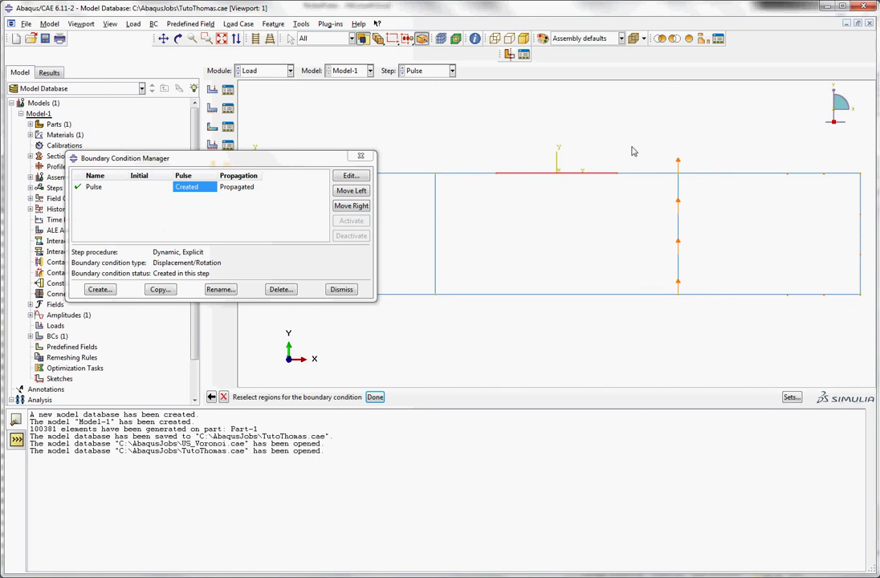
{"action": "middle_click", "coordinate": [577, 151]}
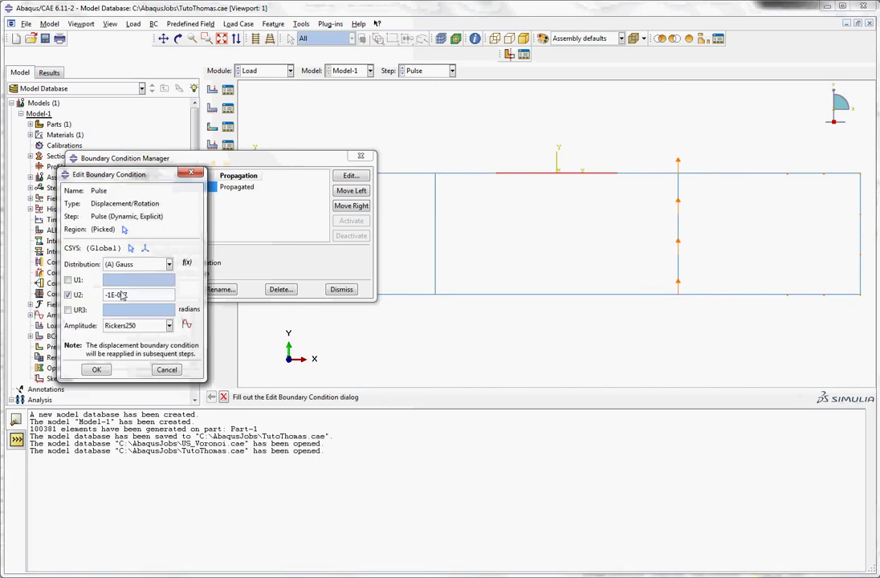
{"action": "left_click", "coordinate": [96, 369]}
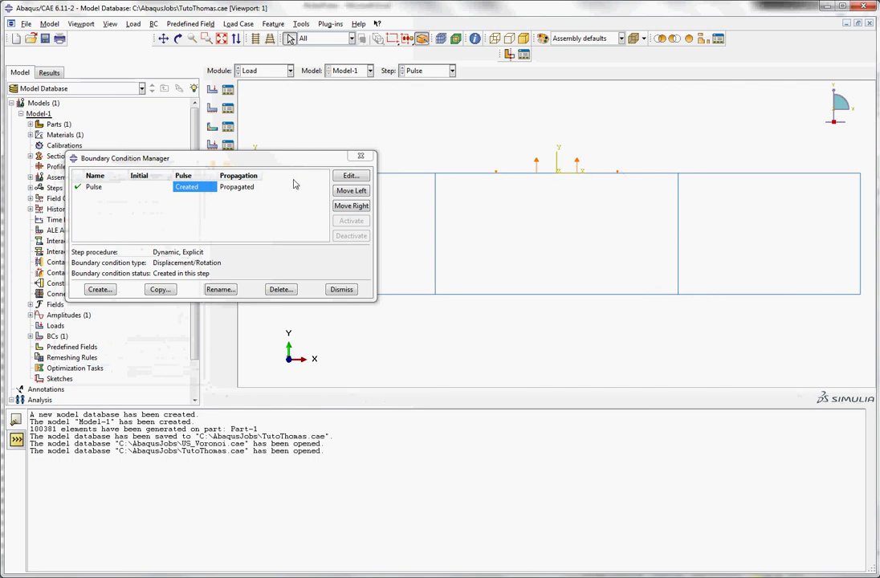
Review the Pulse boundary condition's settings and close the Boundary Condition Manager.
{"action": "left_click", "coordinate": [353, 178]}
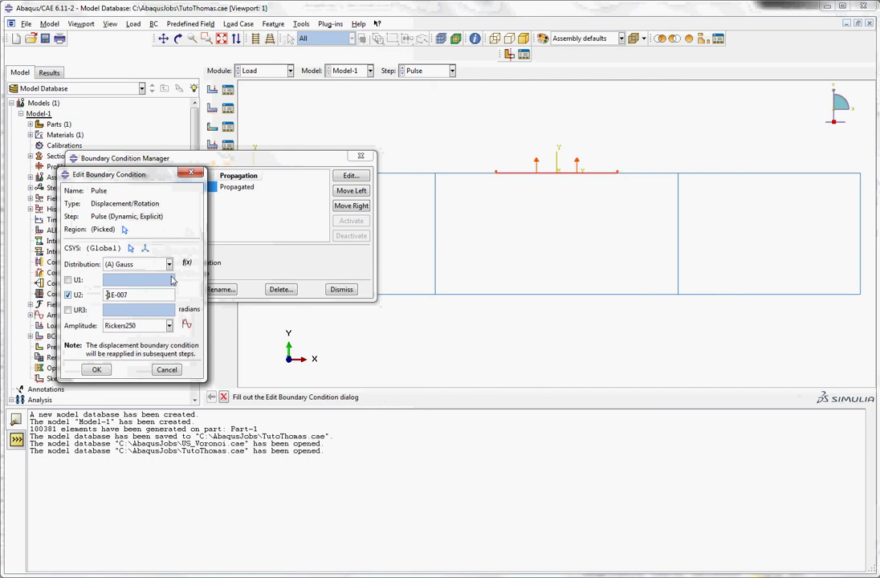
{"action": "left_click", "coordinate": [97, 369]}
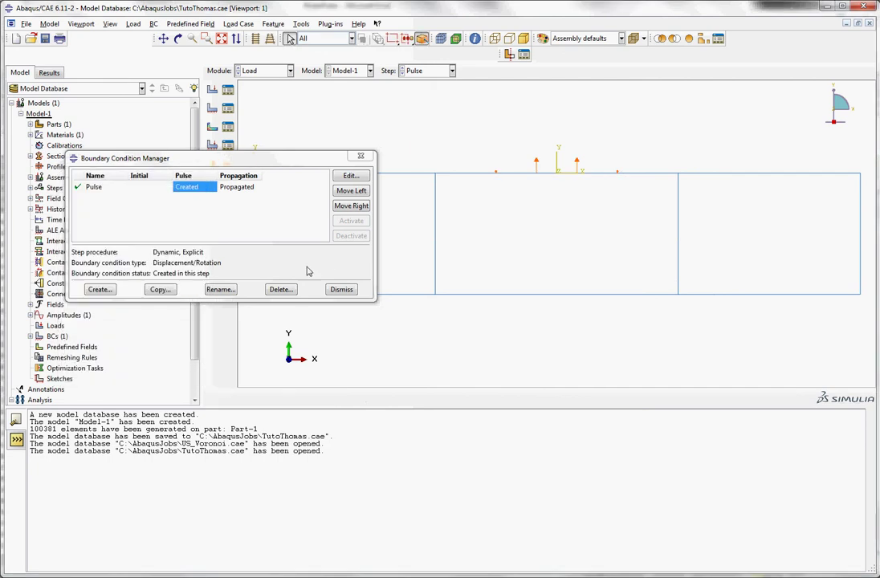
{"action": "left_click", "coordinate": [343, 290]}
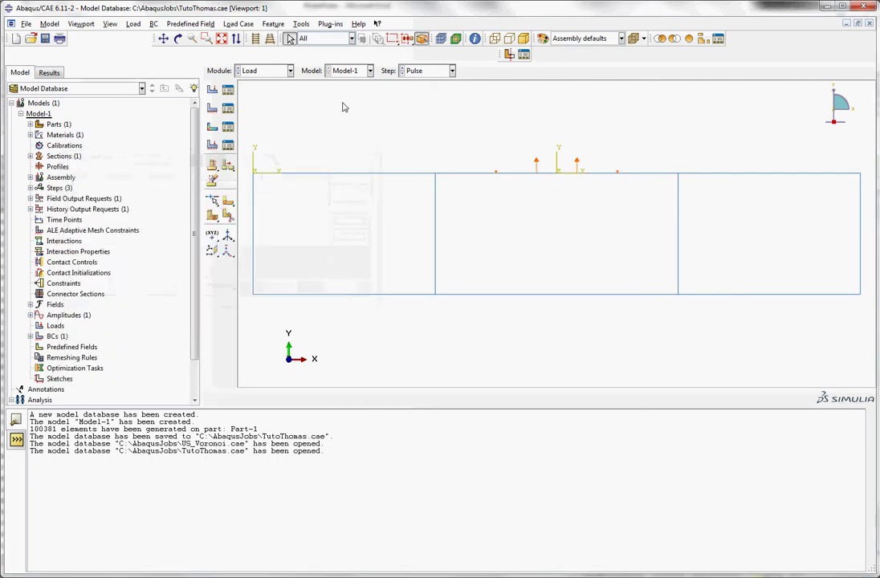